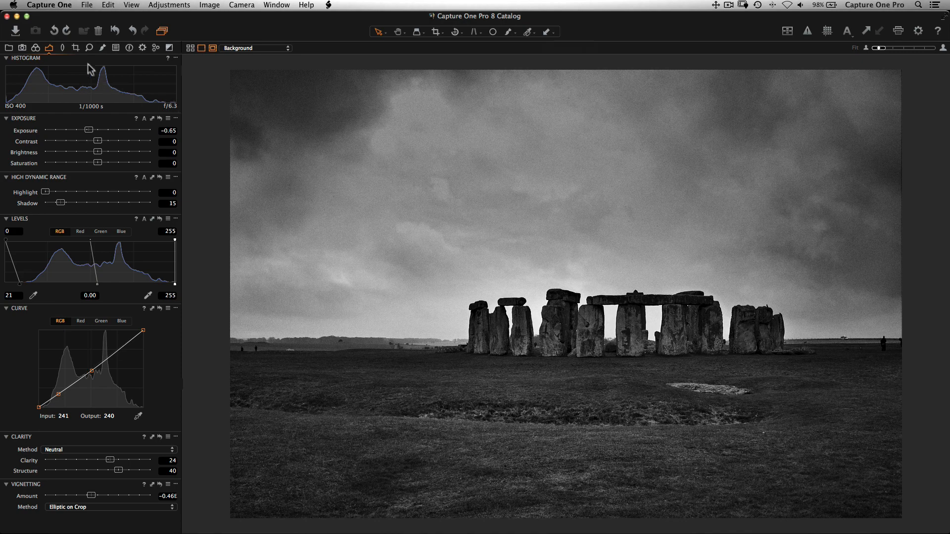
Draw an unconstrained crop of about 29.4 x 17.3 cm around the stones, trimming the outer sky and foreground.
click(76, 48)
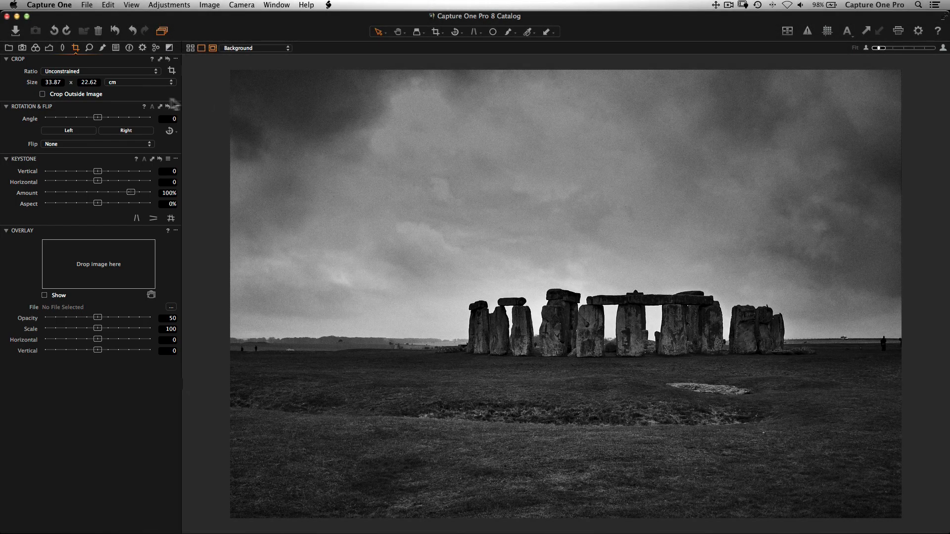
click(145, 71)
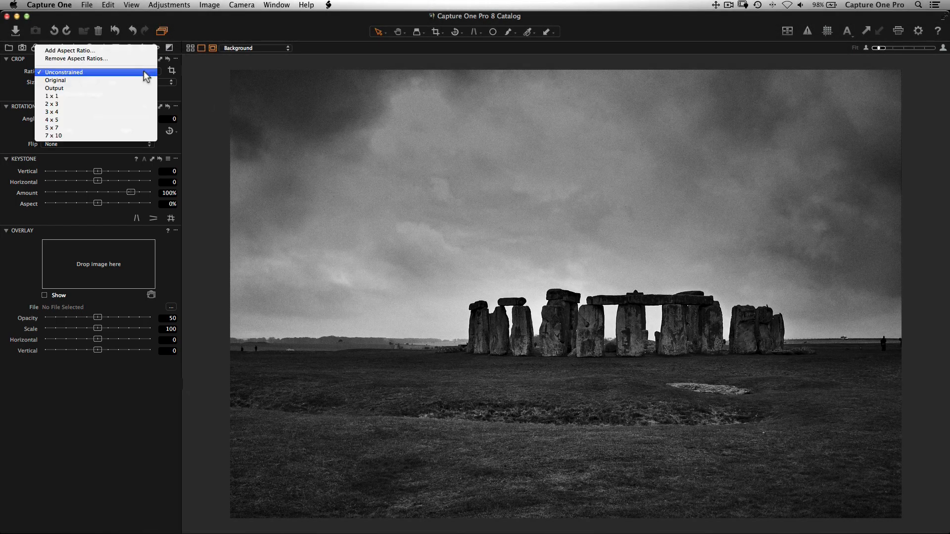
click(144, 74)
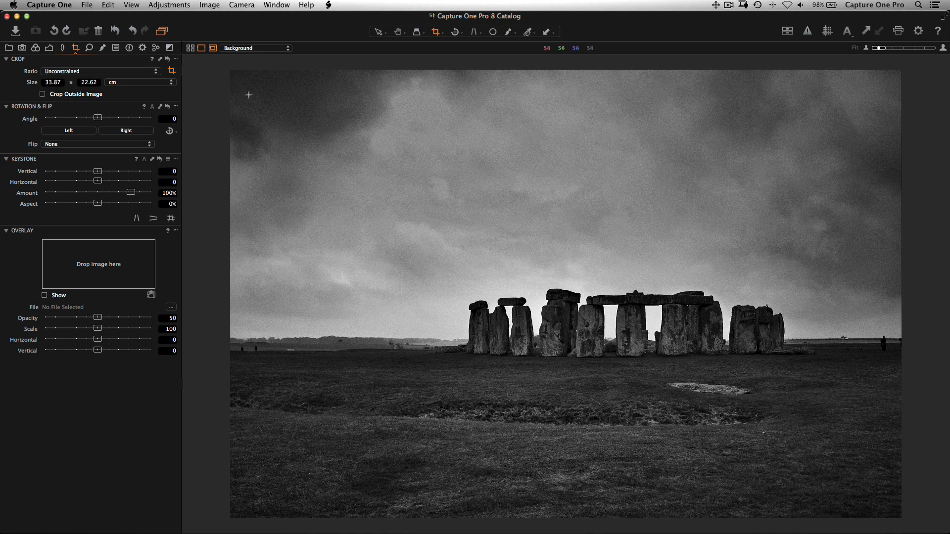
drag(250, 89, 807, 456)
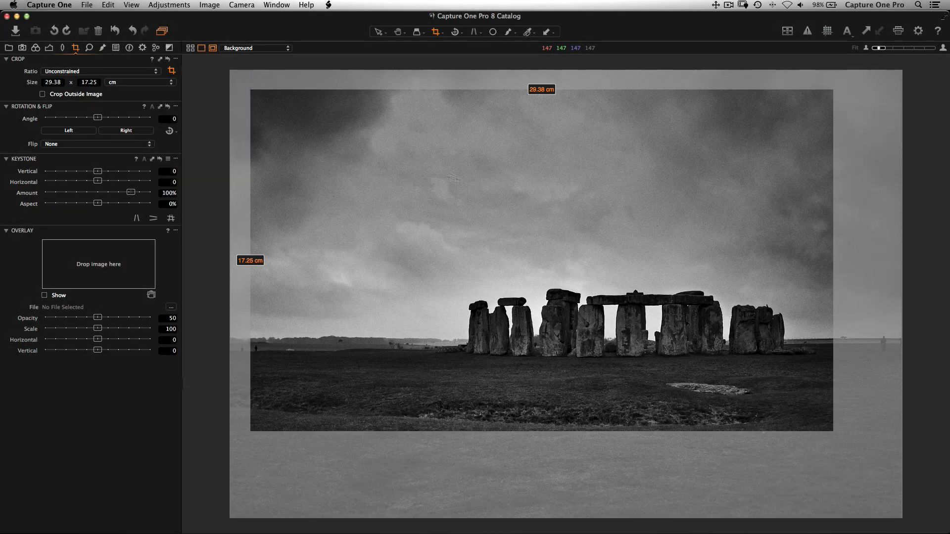
Change the crop size unit to px and return to the Select cursor to apply the crop.
click(163, 84)
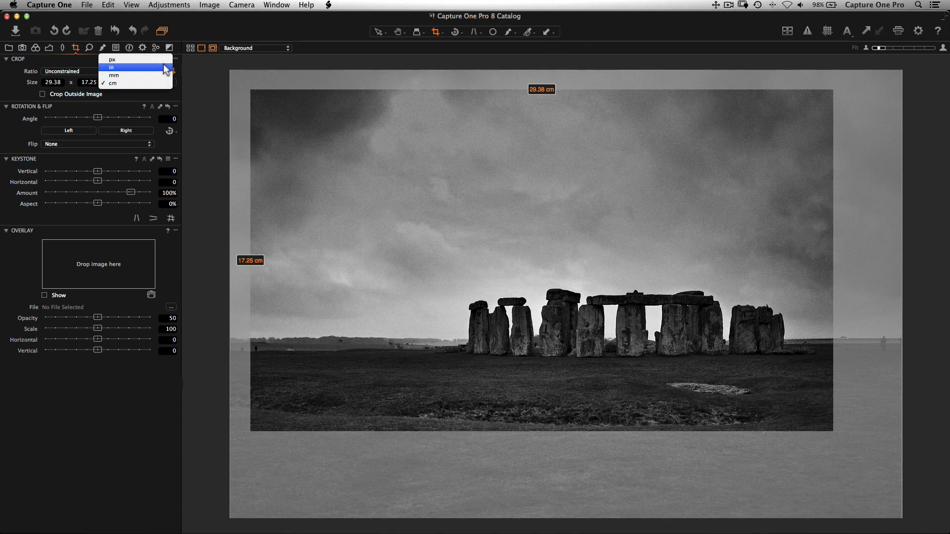
click(163, 58)
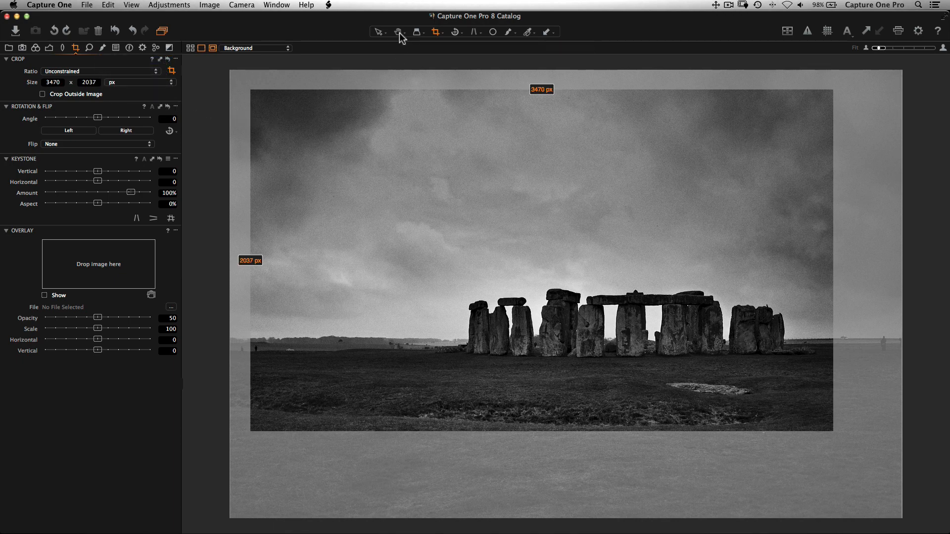
click(379, 33)
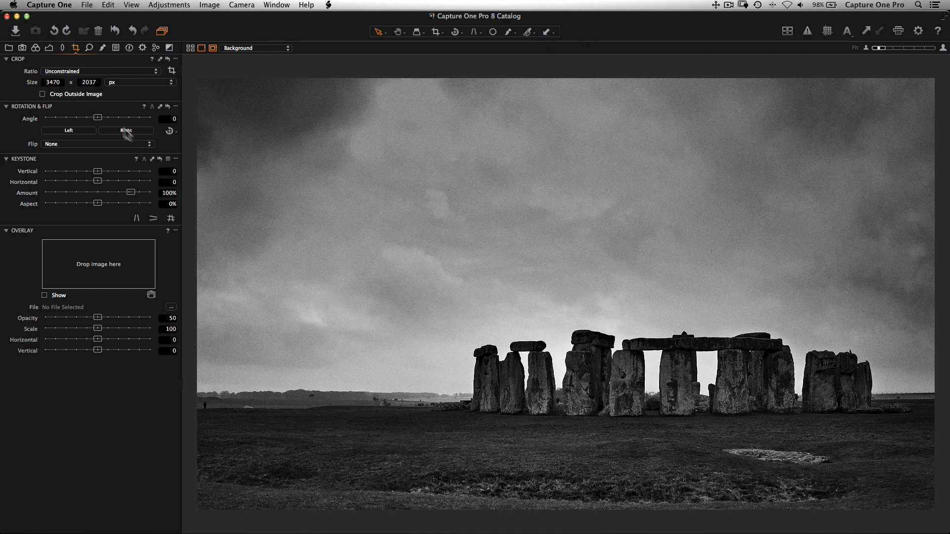
Constrain the crop to a 2 x 3 ratio and resize it to about 3014 x 2009 px.
click(113, 72)
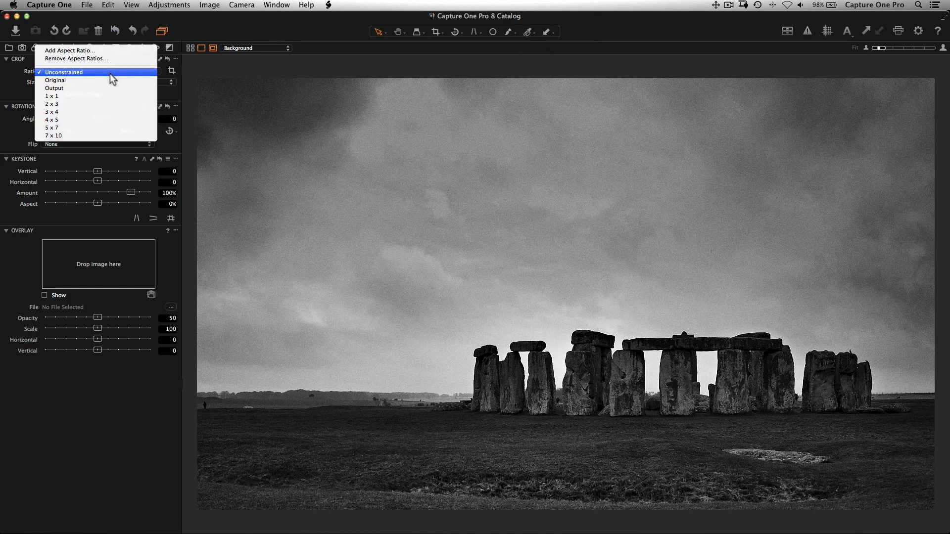
click(110, 102)
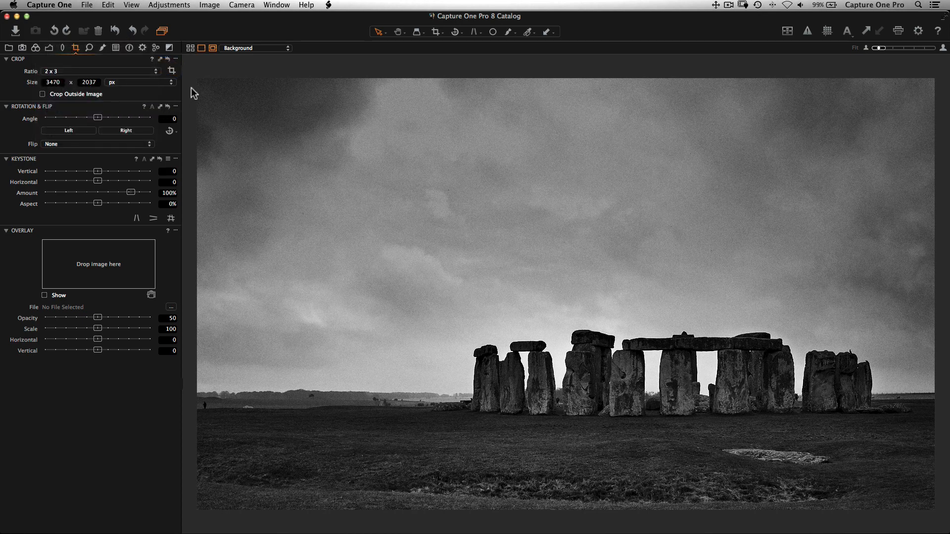
click(171, 70)
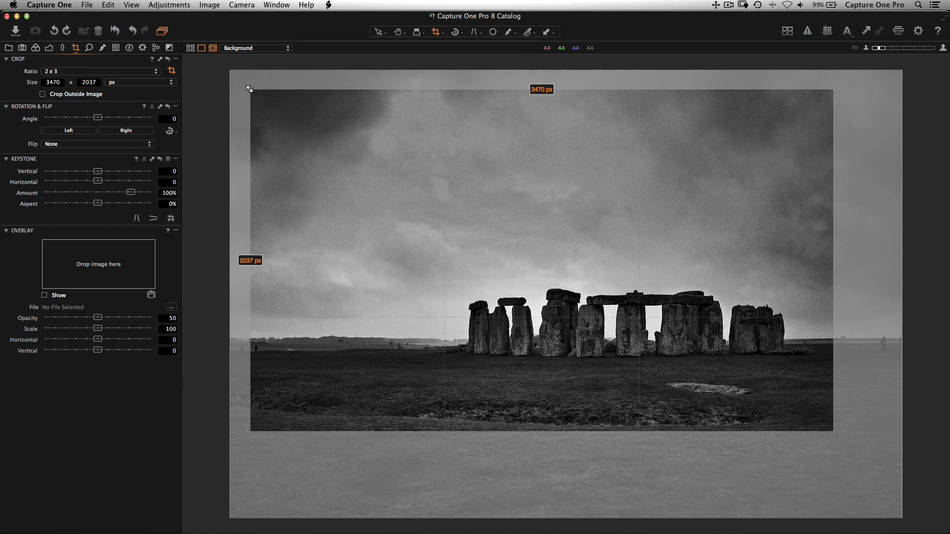
mouse_move(249, 88)
mouse_down()
mouse_move(265, 96)
mouse_move(252, 92)
mouse_up()
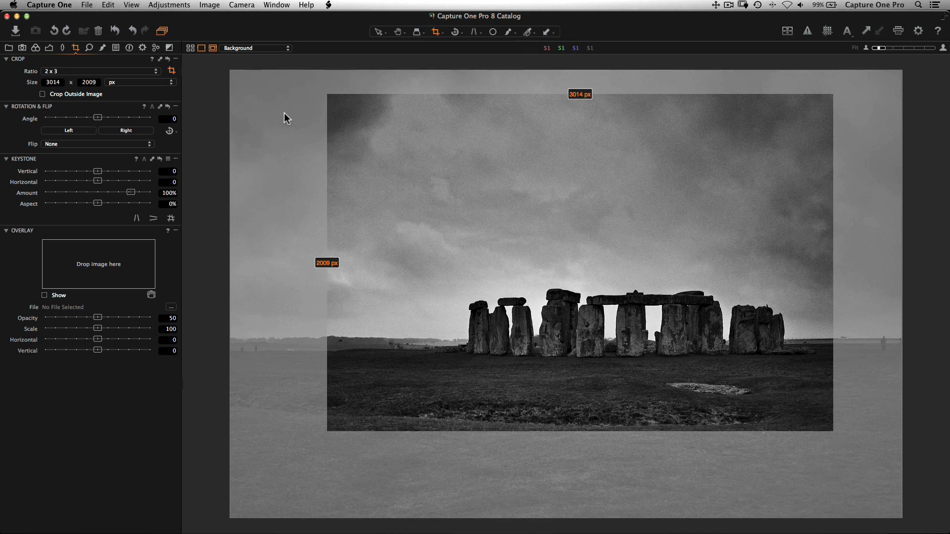
Set the crop ratio to Output and select the 40cm x 30cm Print process recipe.
click(146, 72)
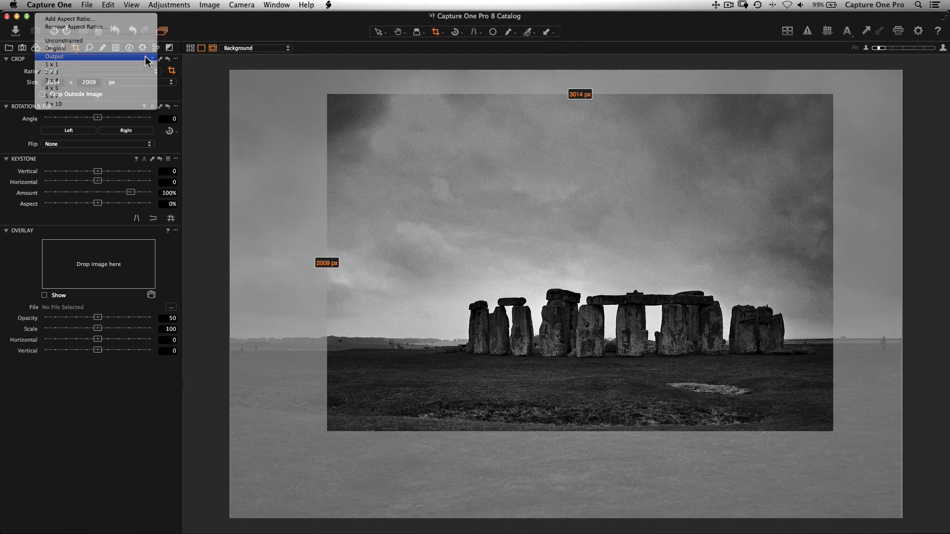
click(144, 55)
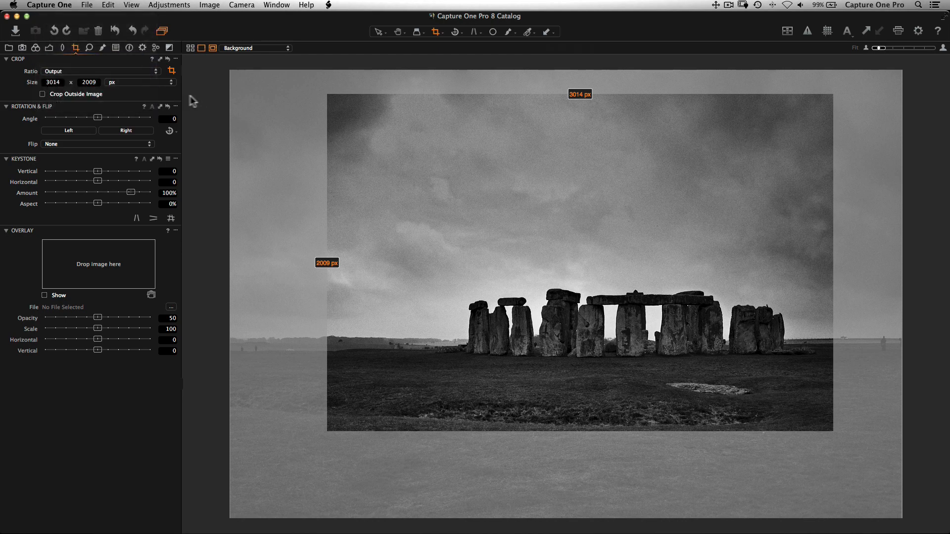
click(142, 48)
click(72, 132)
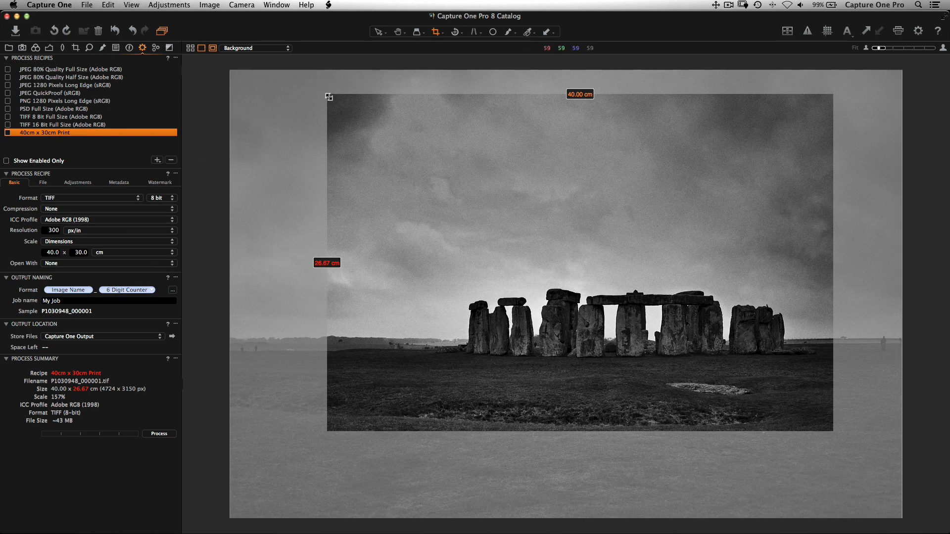
Fit the crop to the 40 x 30 cm recipe proportions, redraw it larger and centre it around all the stones.
drag(326, 95, 317, 97)
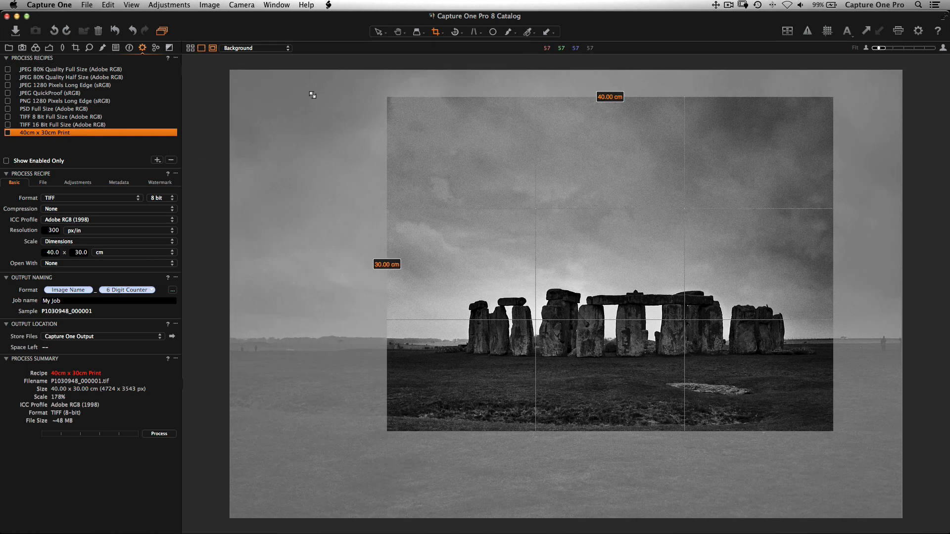
drag(466, 188, 450, 192)
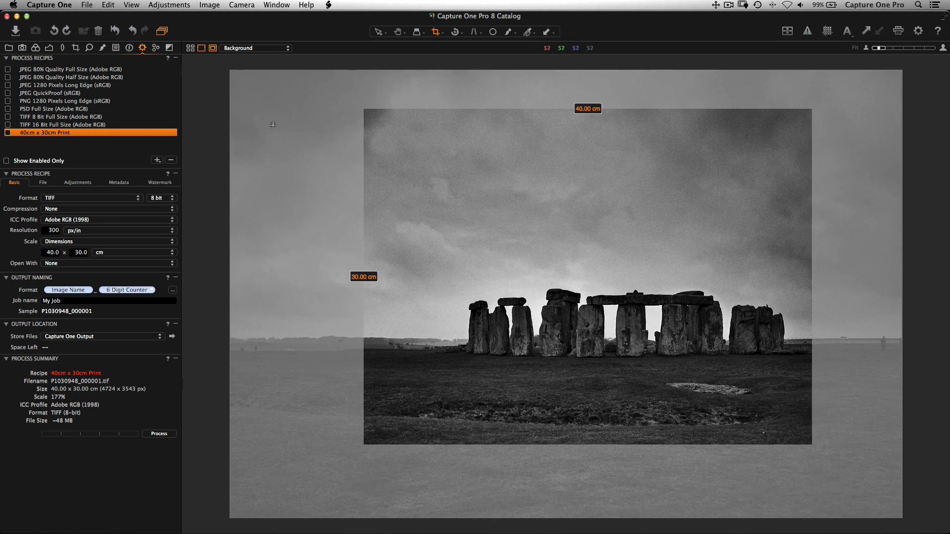
drag(277, 89, 854, 449)
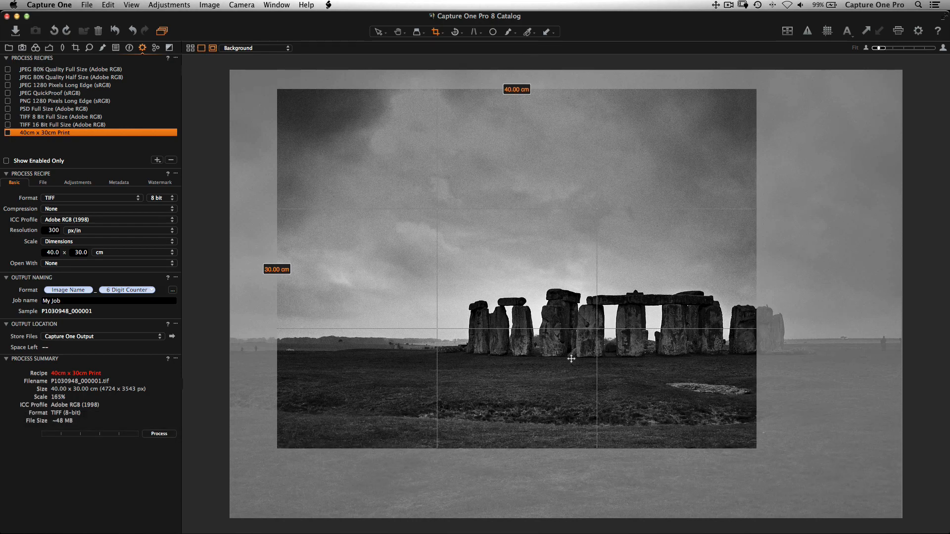
drag(532, 326, 589, 331)
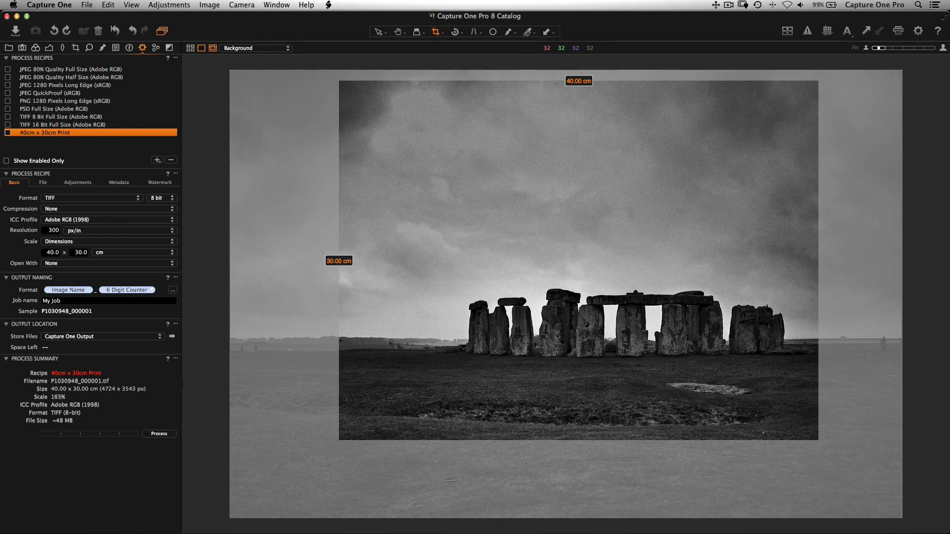
Rotate the image freehand at the crop corner to about -0.65, and readjust the rotation angle to -0.13.
mouse_move(334, 442)
mouse_down()
mouse_move(346, 452)
mouse_move(344, 440)
mouse_up()
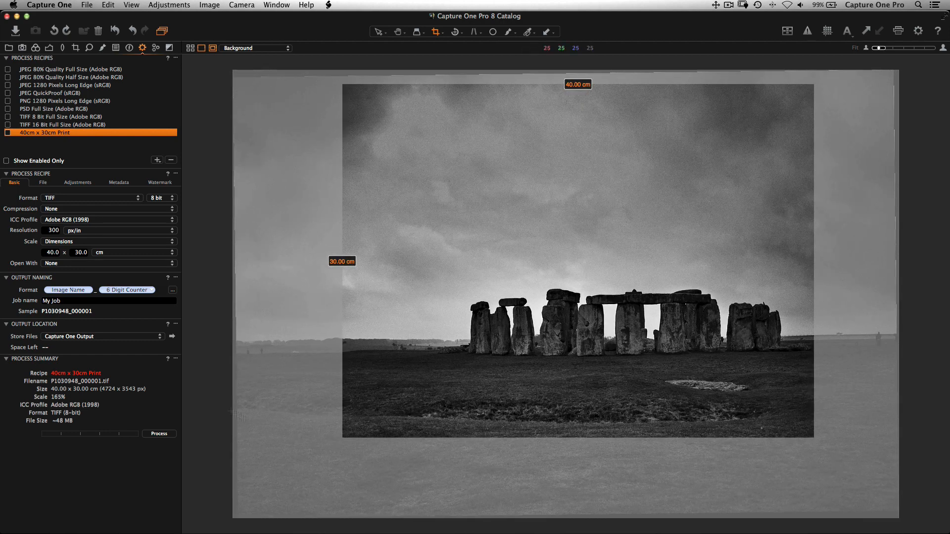
click(76, 46)
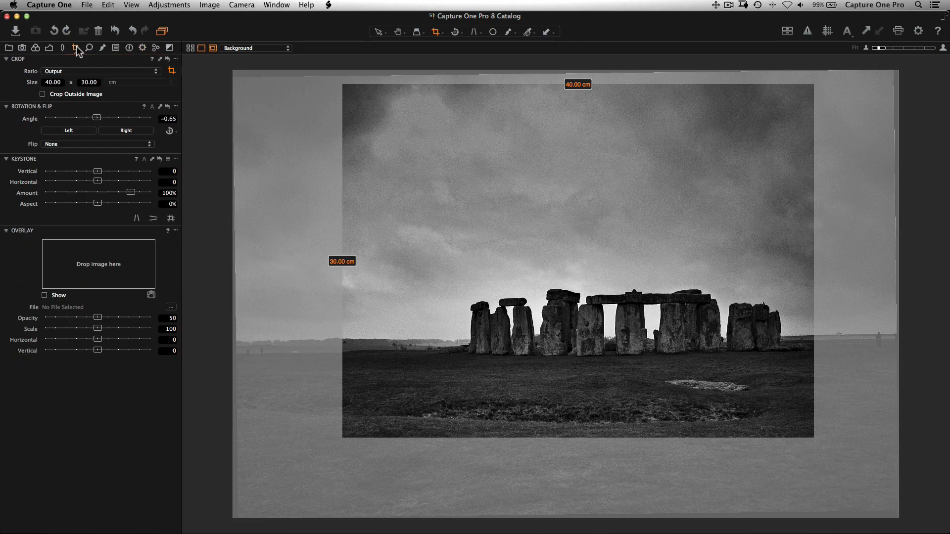
drag(97, 118, 104, 119)
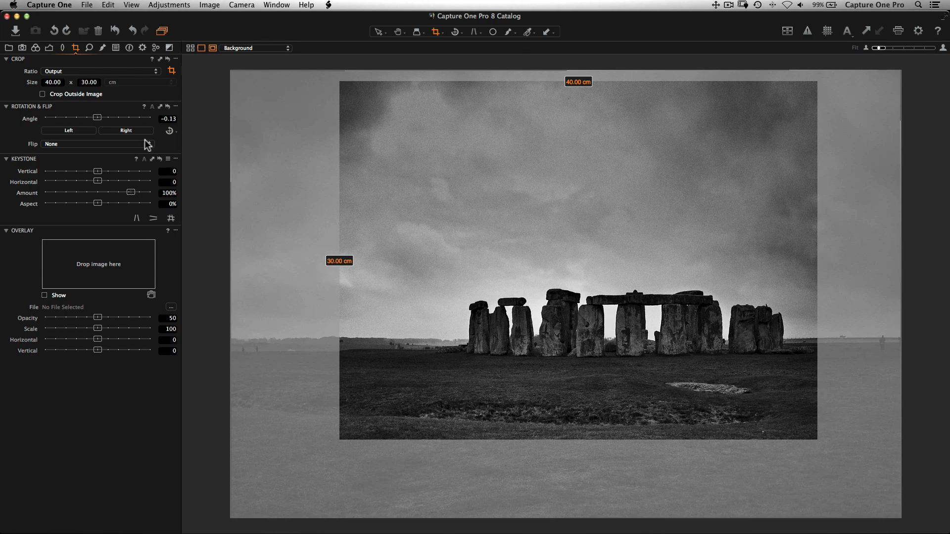
Straighten the image along the horizon line behind the stones, and flip it horizontally.
click(170, 131)
drag(353, 338, 835, 336)
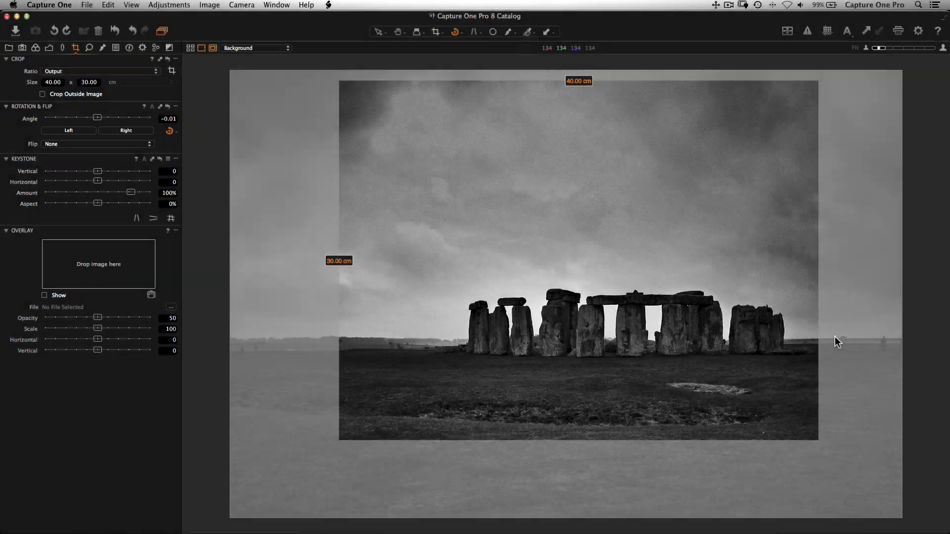
key(v)
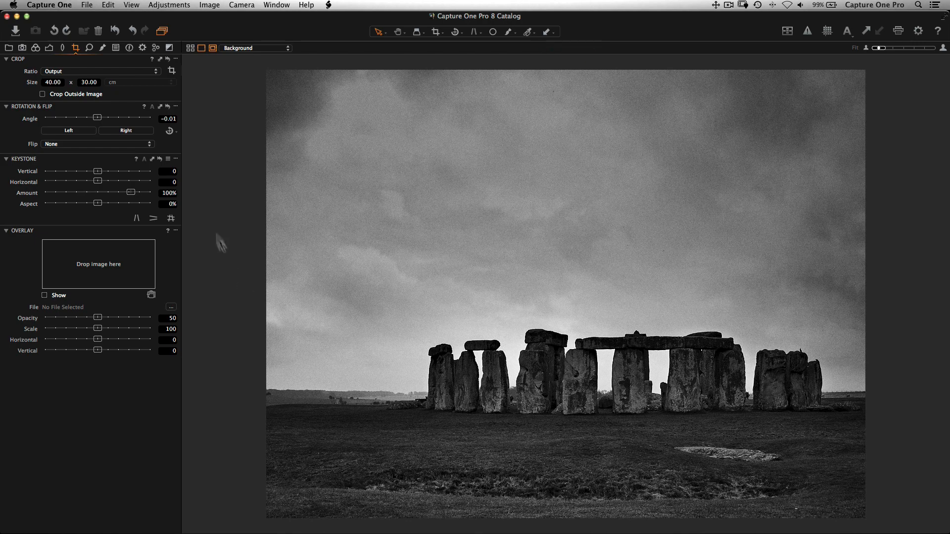
click(147, 146)
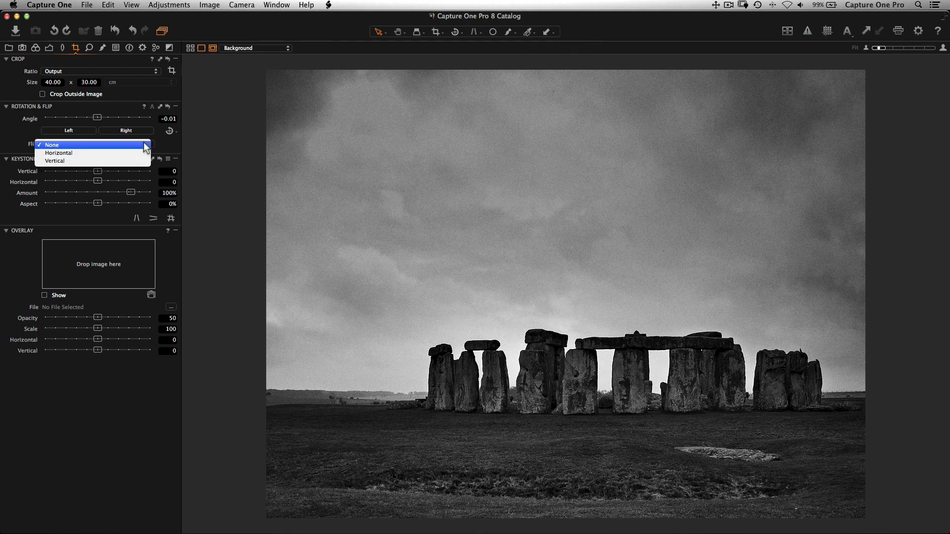
click(142, 153)
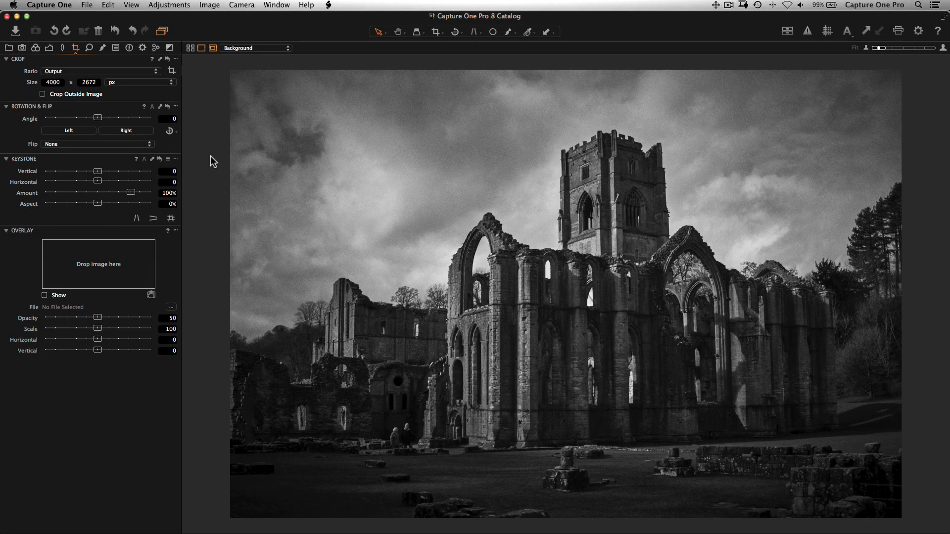
Apply a vertical keystone correction to the abbey photo, aligning the guides with the building's left and right outer walls.
click(138, 217)
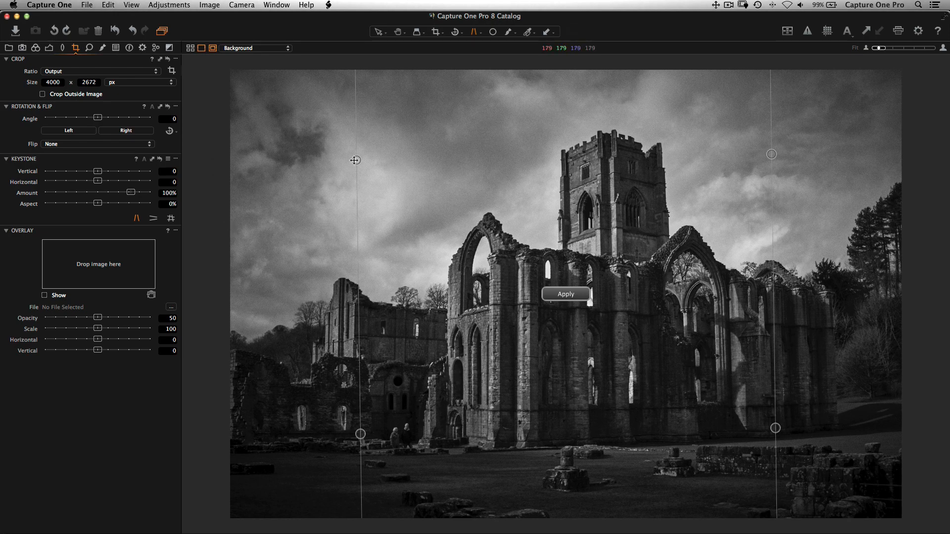
drag(354, 160, 446, 266)
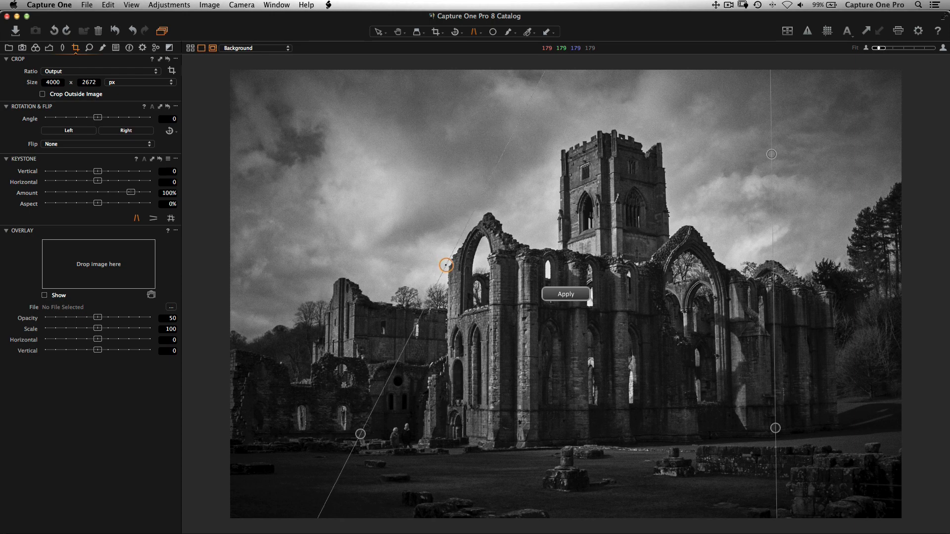
drag(360, 434, 444, 437)
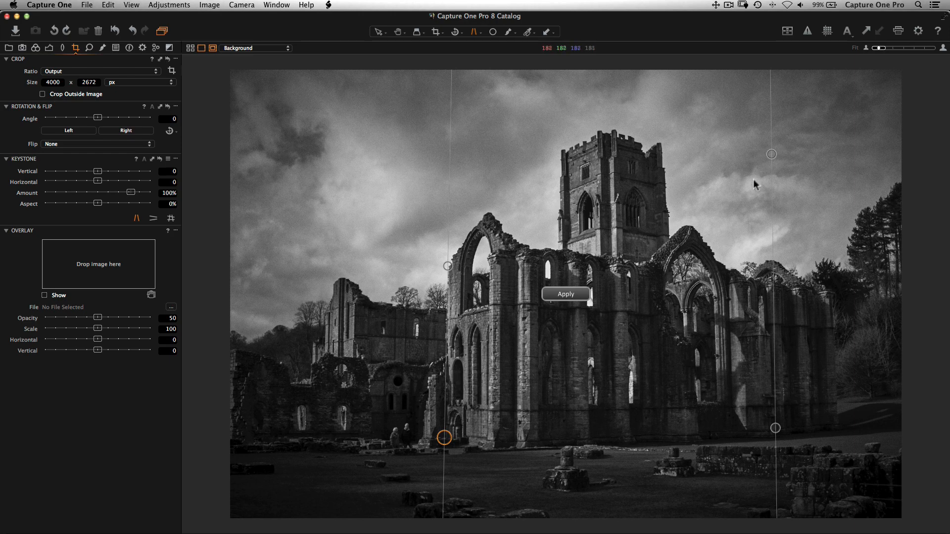
drag(770, 155, 831, 293)
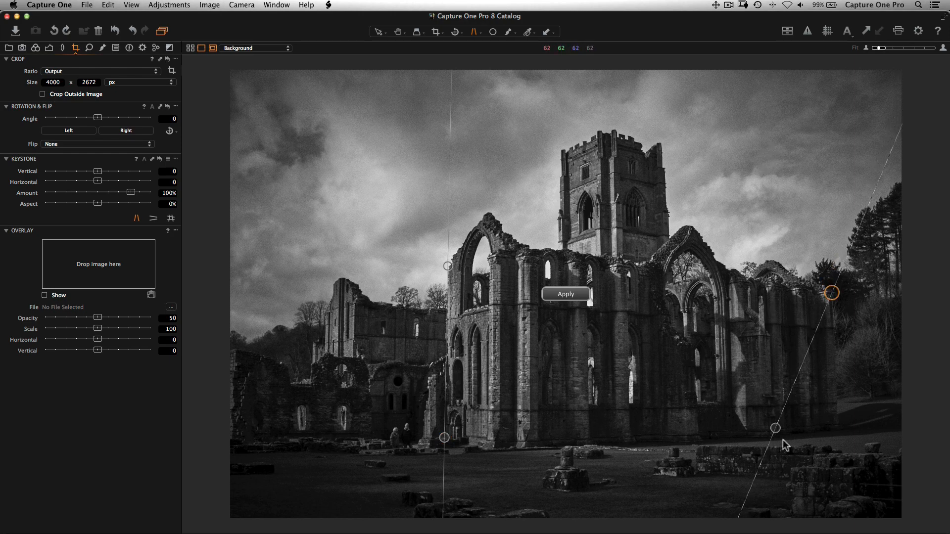
drag(774, 429, 840, 440)
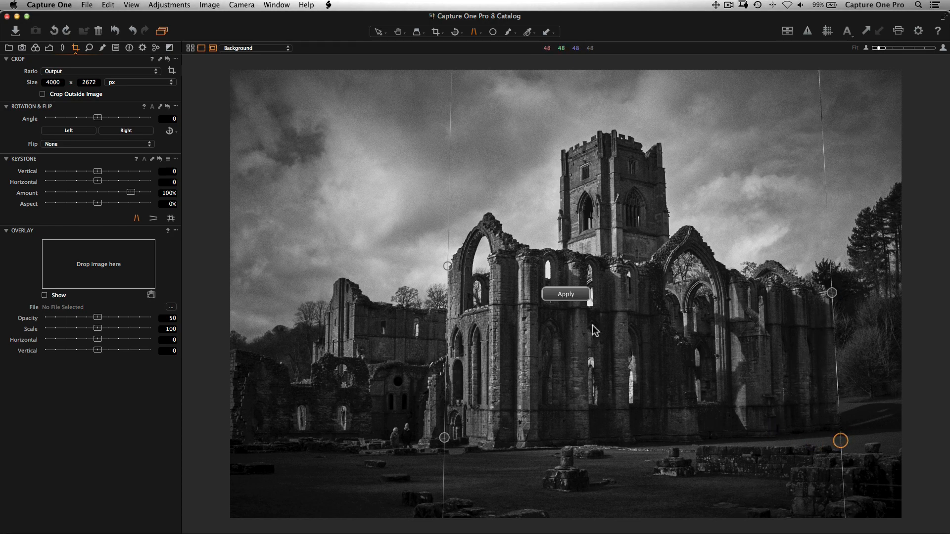
click(564, 294)
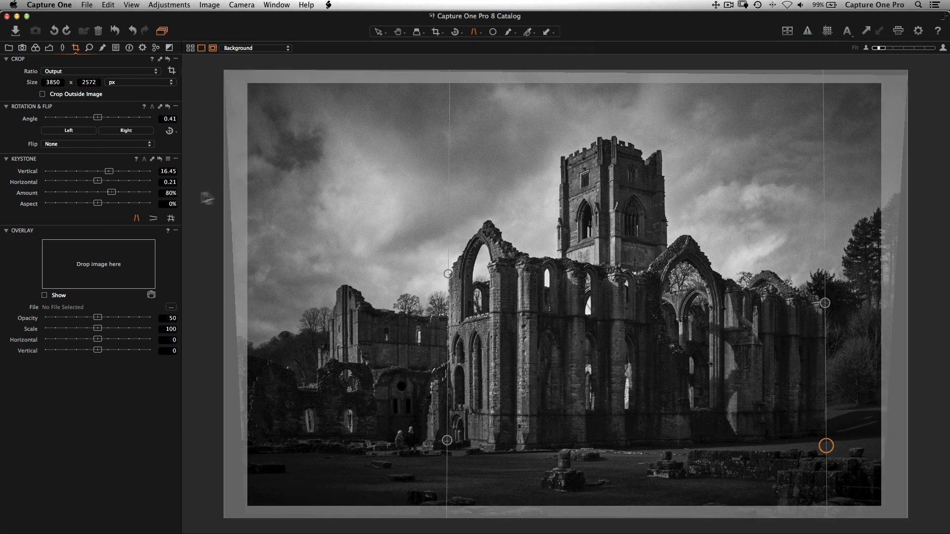
Set the keystone amount to 85% and the aspect to -2%.
mouse_move(112, 191)
mouse_down()
mouse_move(131, 190)
mouse_move(115, 192)
mouse_up()
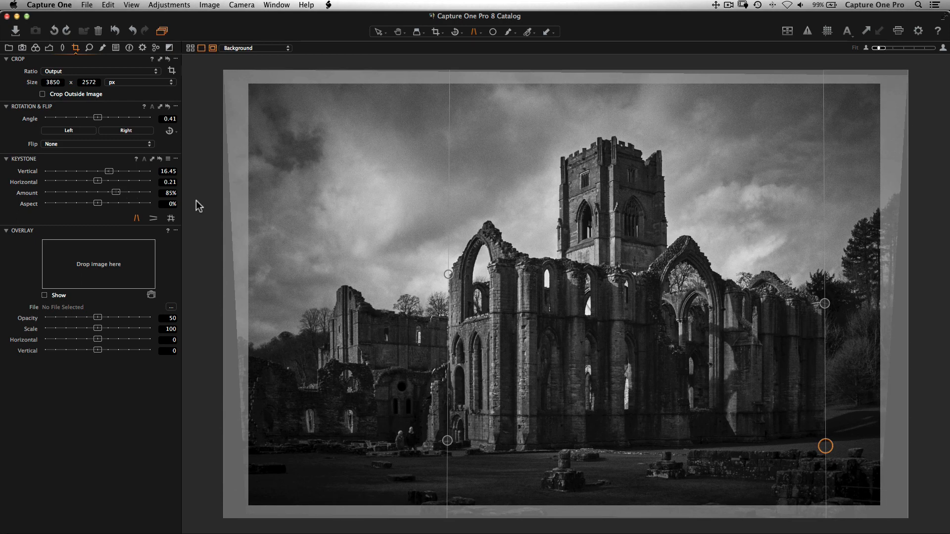
drag(99, 203, 95, 203)
drag(97, 207, 95, 208)
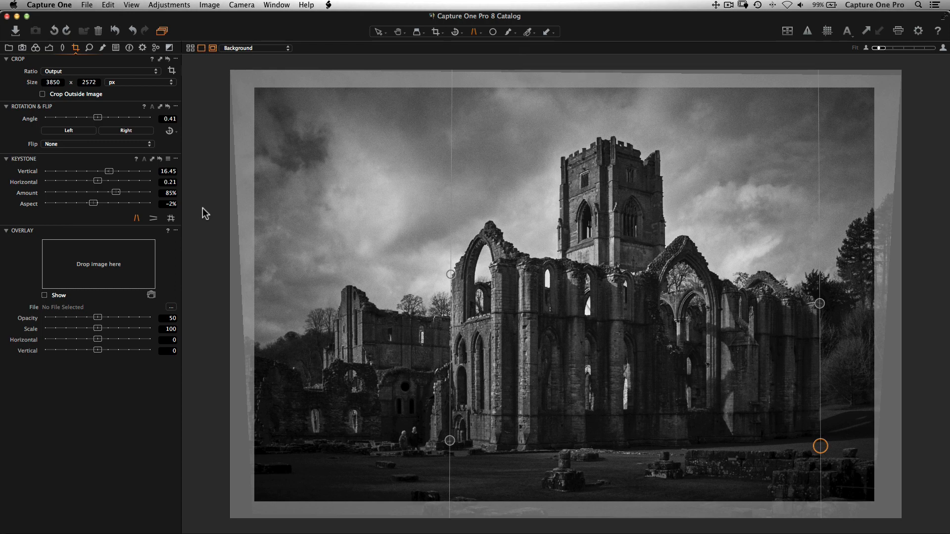
Allow cropping outside the image and adjust the left edge of the abbey photo's crop.
click(43, 94)
key(c)
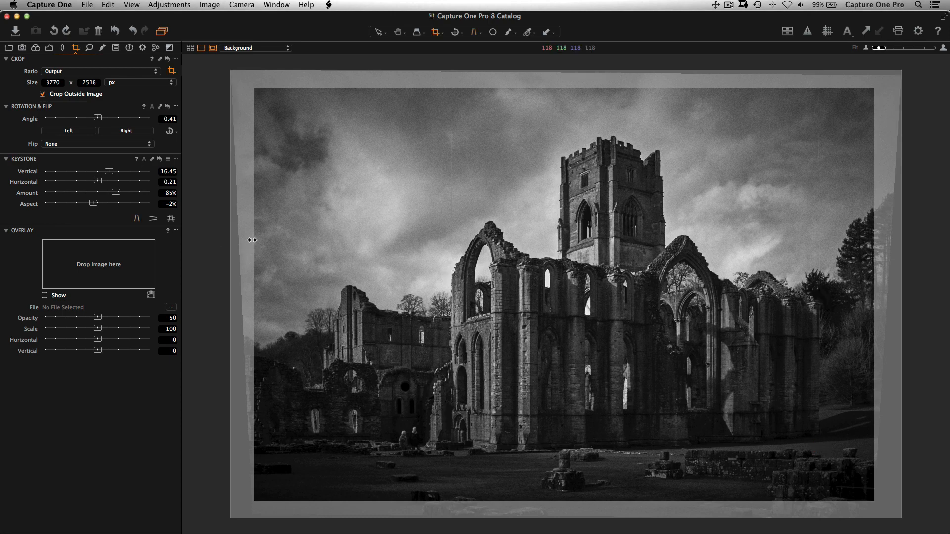
mouse_move(254, 239)
mouse_down()
mouse_move(232, 240)
mouse_move(261, 240)
mouse_up()
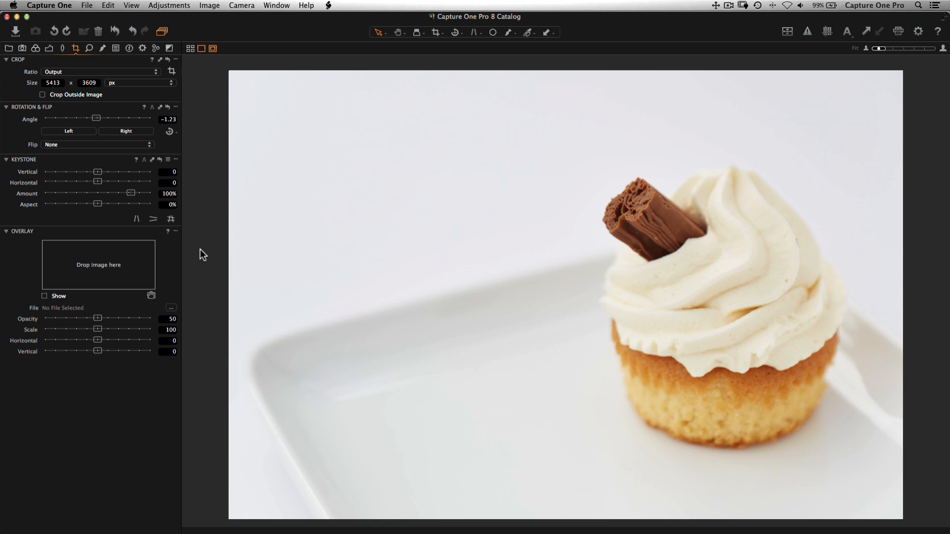
Switch to Finder and load layout.png from the Desktop as the overlay for the cupcake photo, returning to Capture One.
key(super+Tab)
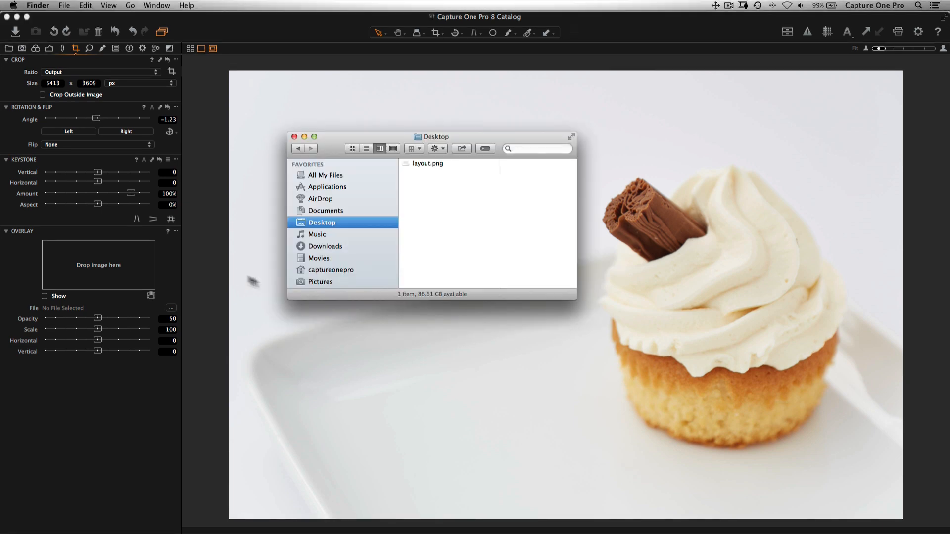
drag(406, 163, 131, 288)
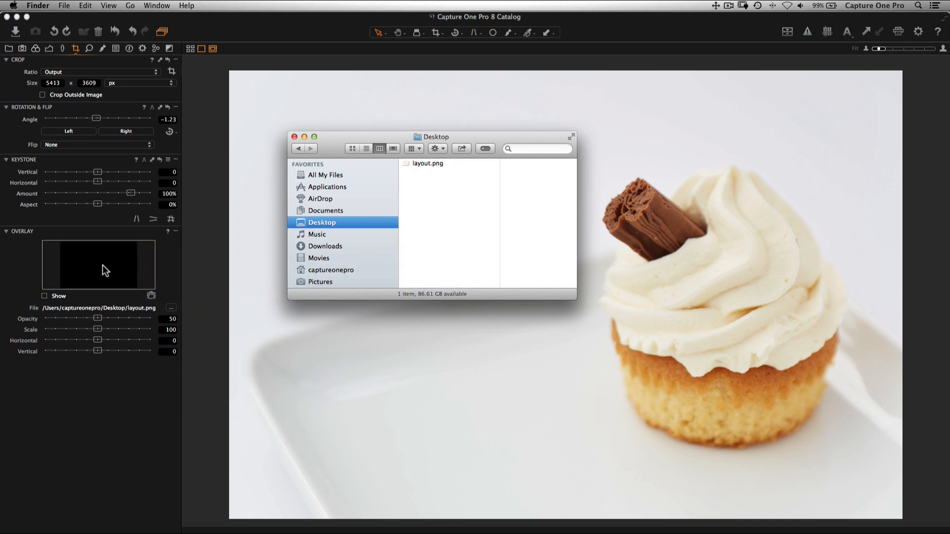
click(203, 294)
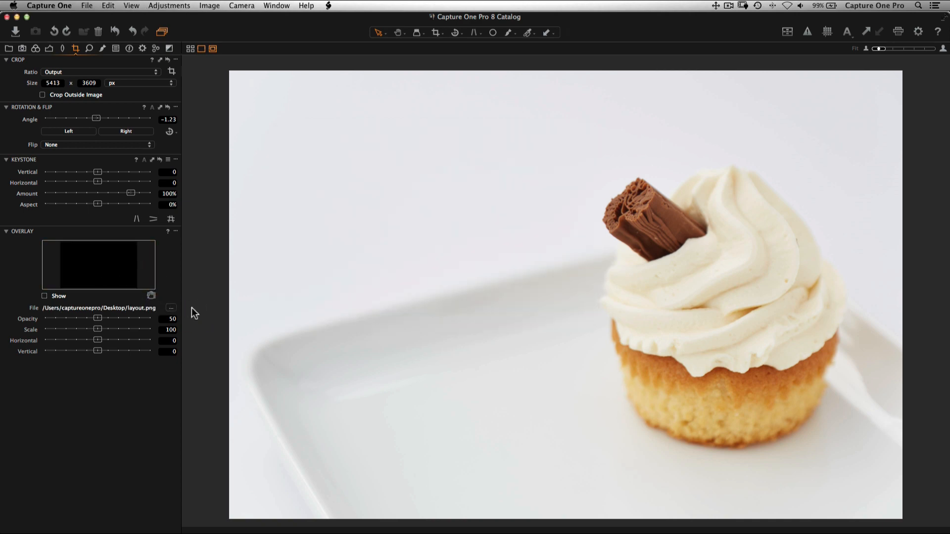
Show the layout overlay and set its opacity to 63, scale to 86, horizontal position to -1 and vertical position to 3.
click(44, 295)
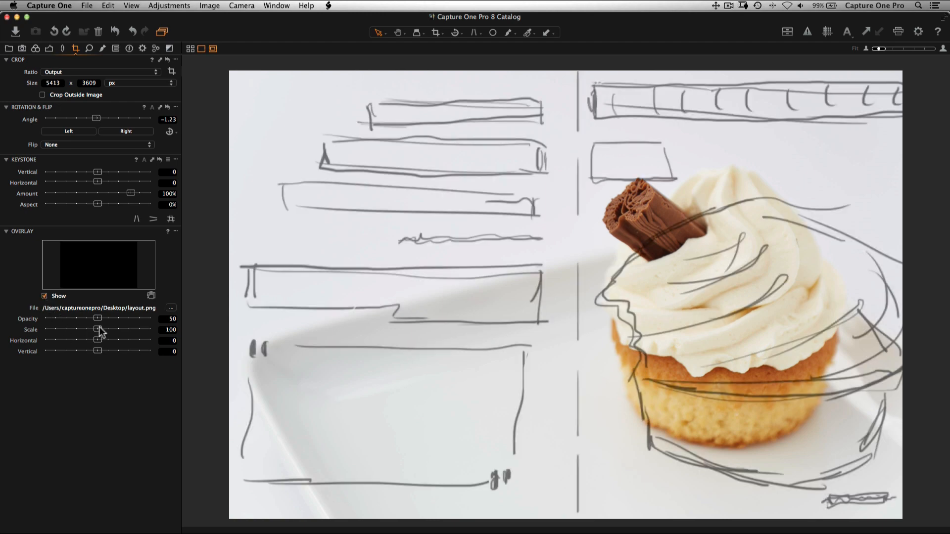
mouse_move(99, 325)
mouse_down()
mouse_move(115, 320)
mouse_move(92, 337)
mouse_move(102, 351)
mouse_up()
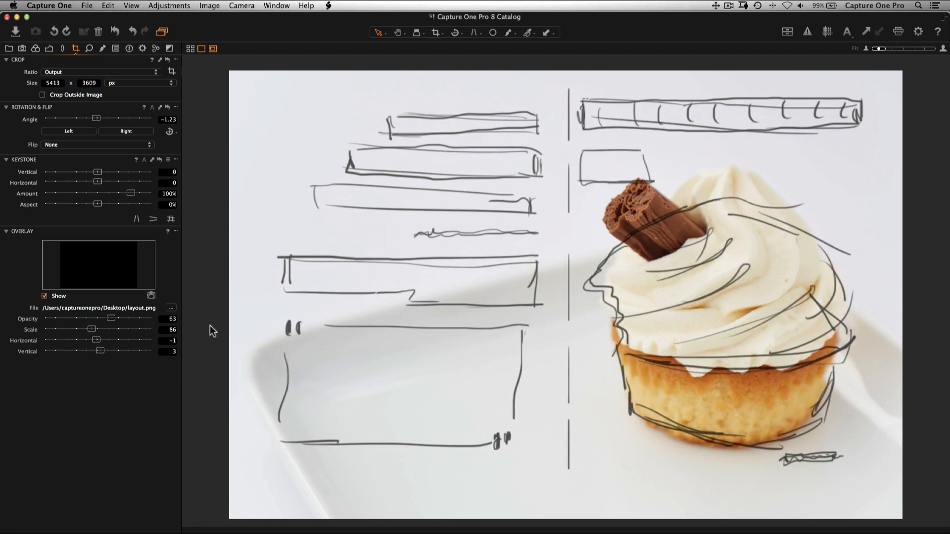